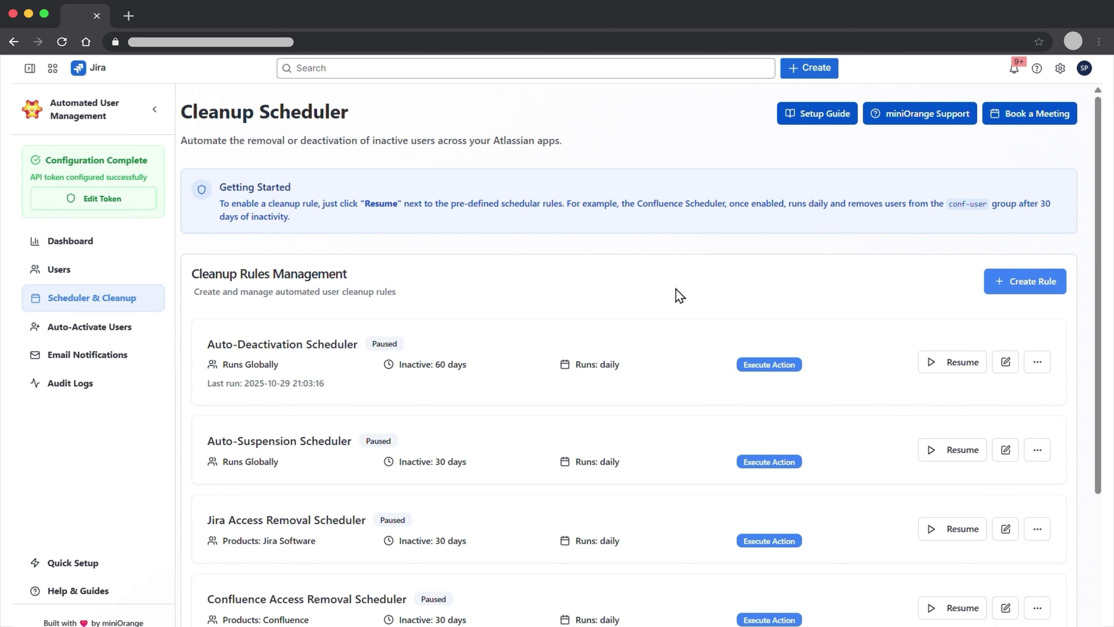
Step: Create a new cleanup rule with the scheduling display name Rule_1
{"action": "left_click", "coordinate": [1009, 283]}
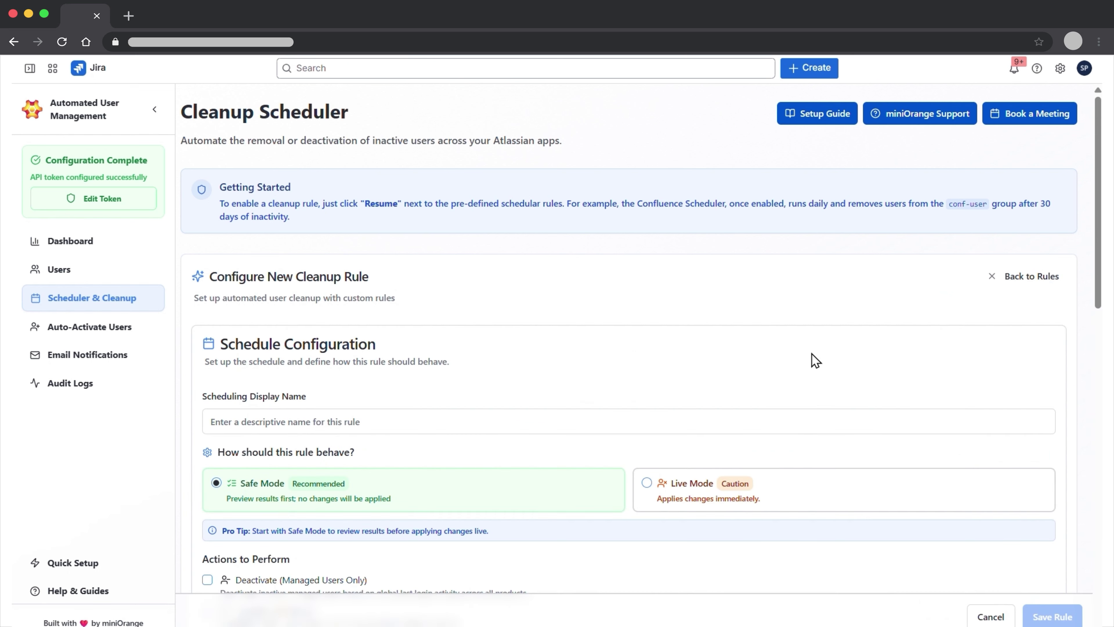
{"action": "left_click", "coordinate": [508, 421]}
{"action": "type", "text": "Rule"}
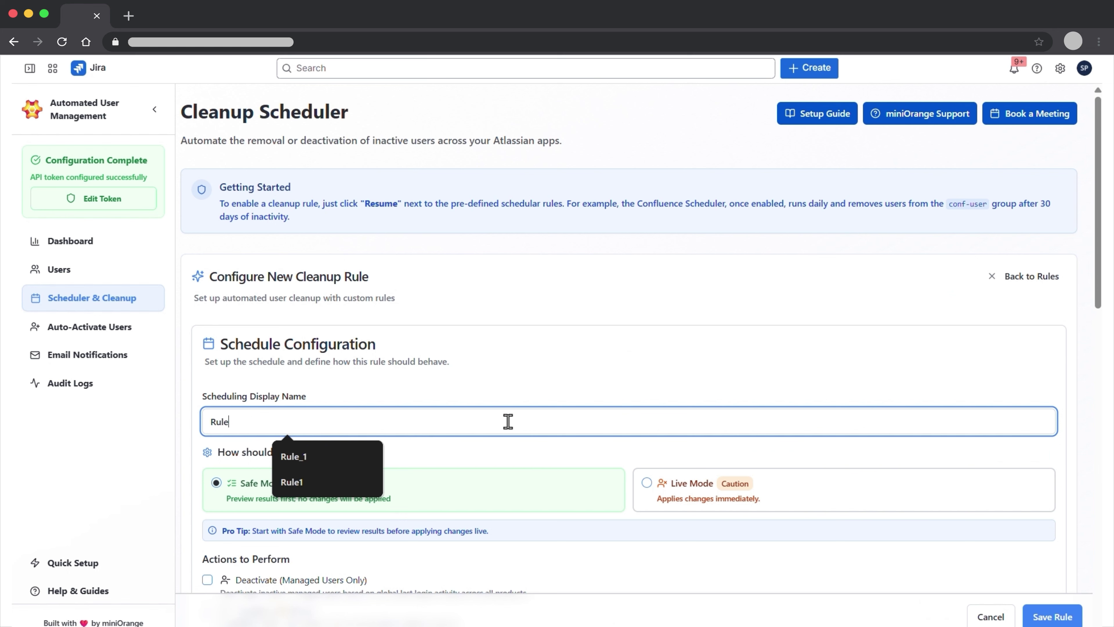
{"action": "type", "text": "_1"}
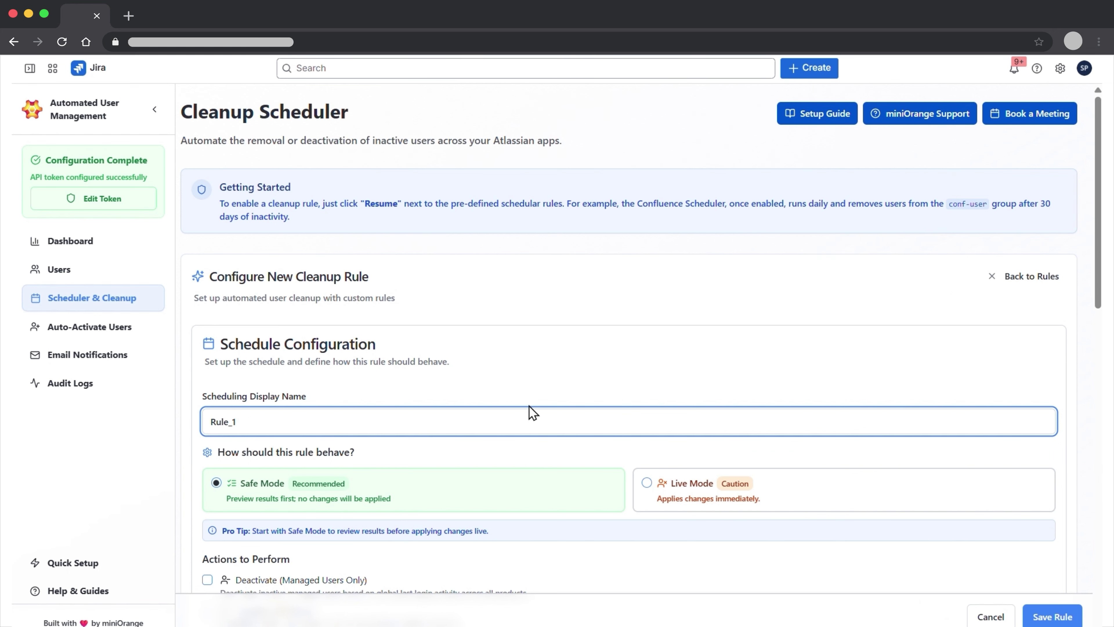
Step: Compare the two rule behaviours by switching to Live Mode and back to Safe Mode
{"action": "scroll", "coordinate": [564, 378], "scroll_direction": "down", "scroll_amount": 1}
{"action": "scroll", "coordinate": [564, 376], "scroll_direction": "down", "scroll_amount": 3}
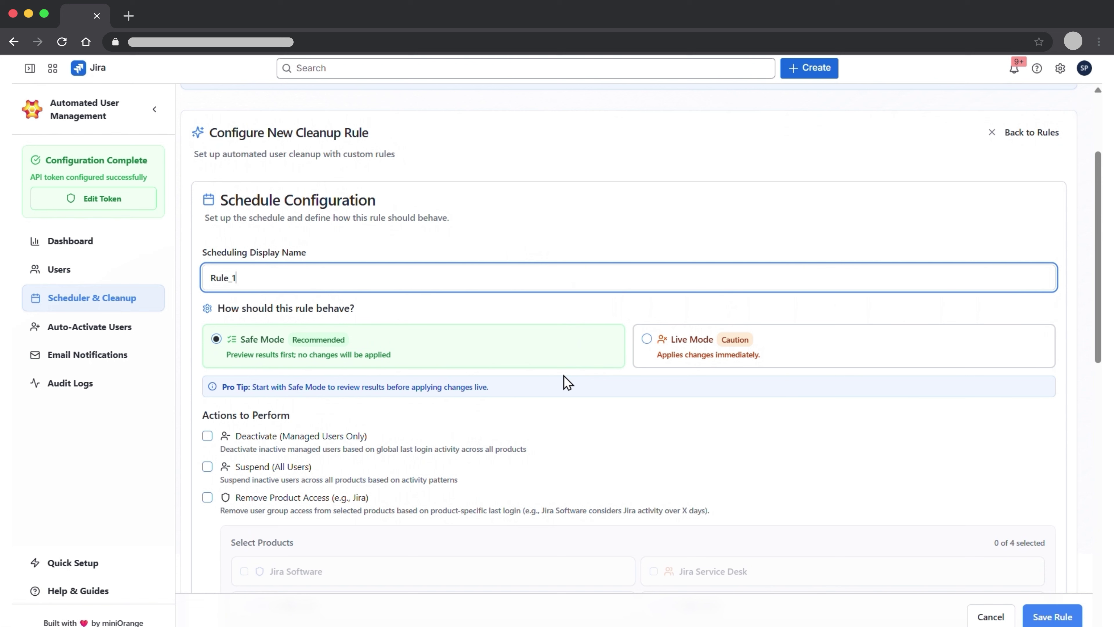
{"action": "mouse_move", "coordinate": [460, 346]}
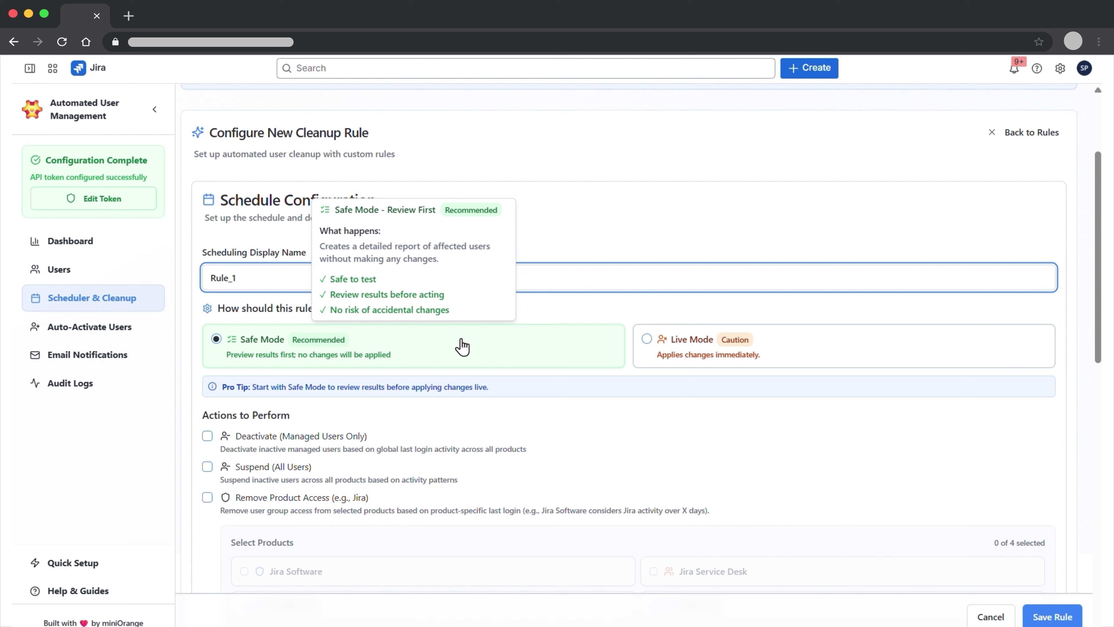
{"action": "mouse_move", "coordinate": [709, 351]}
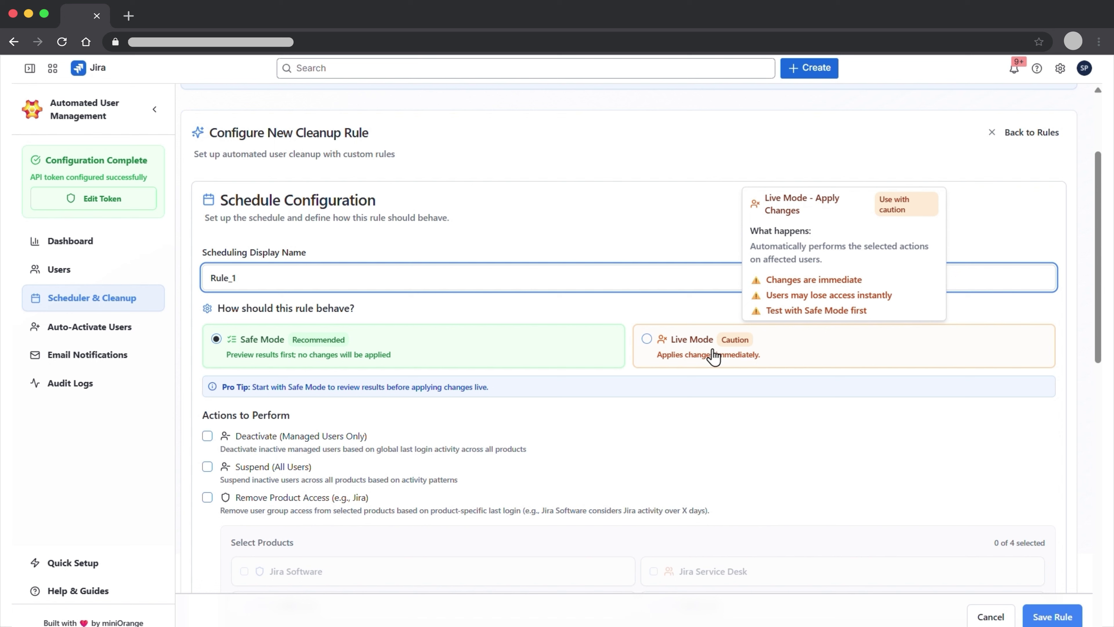
{"action": "left_click", "coordinate": [713, 356]}
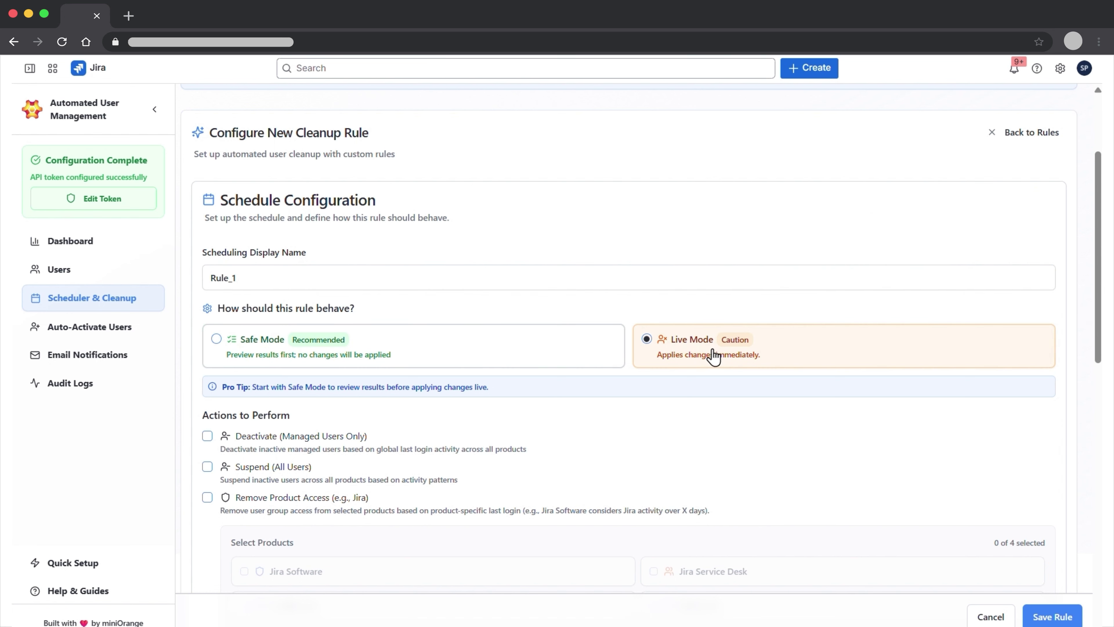
{"action": "left_click", "coordinate": [456, 351]}
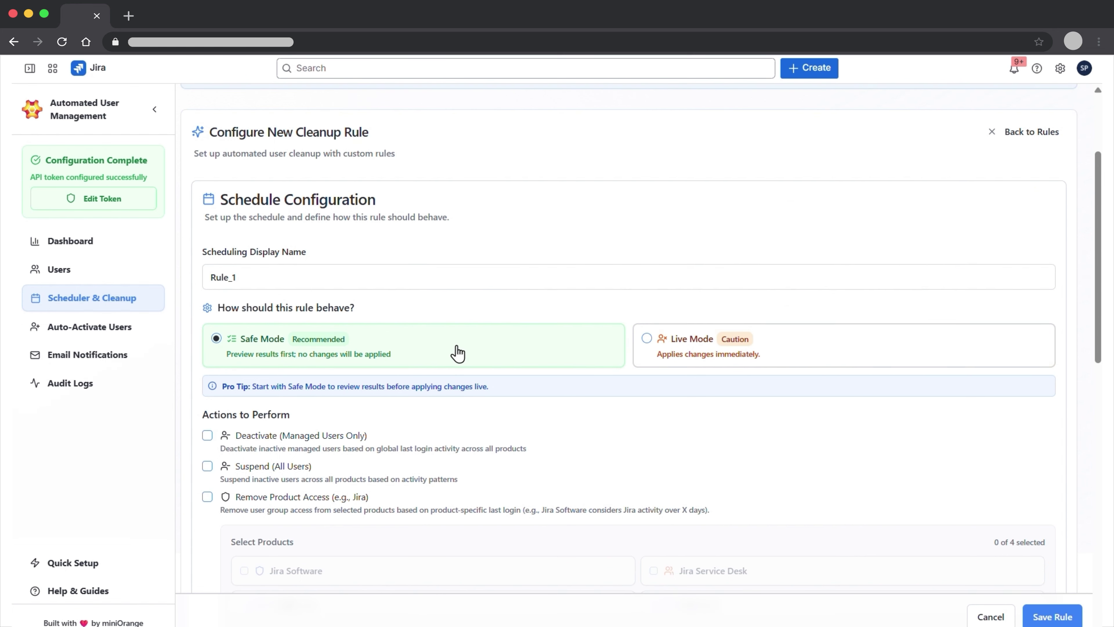
Step: Enable the Deactivate and Suspend actions, with suspended users deleted after 15 days of suspension
{"action": "scroll", "coordinate": [455, 351], "scroll_direction": "down", "scroll_amount": 3}
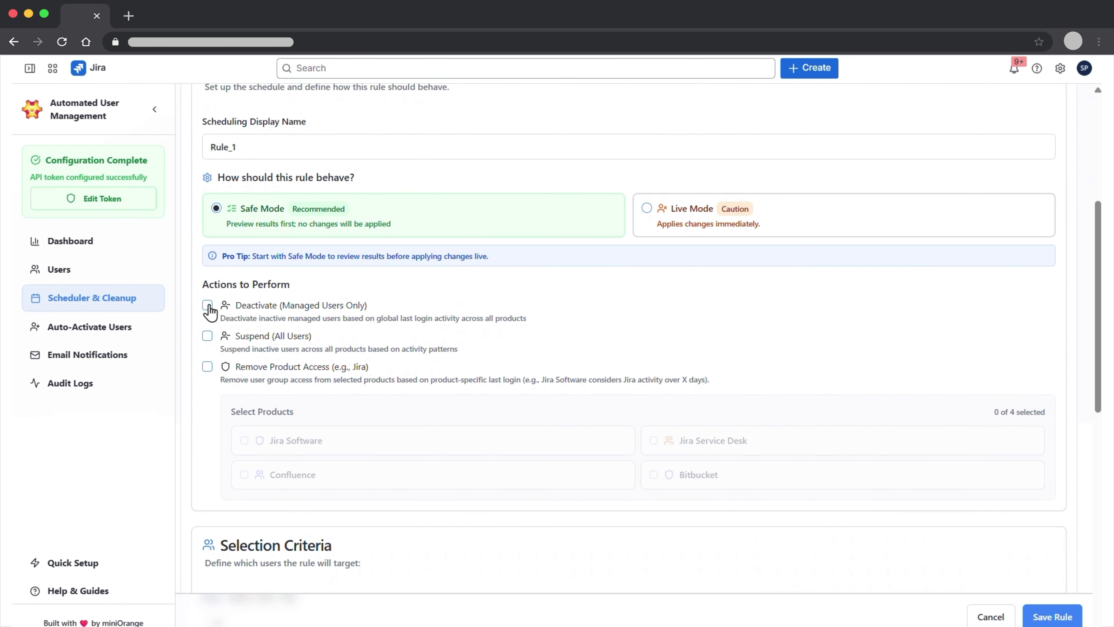
{"action": "left_click", "coordinate": [208, 307]}
{"action": "left_click", "coordinate": [207, 336]}
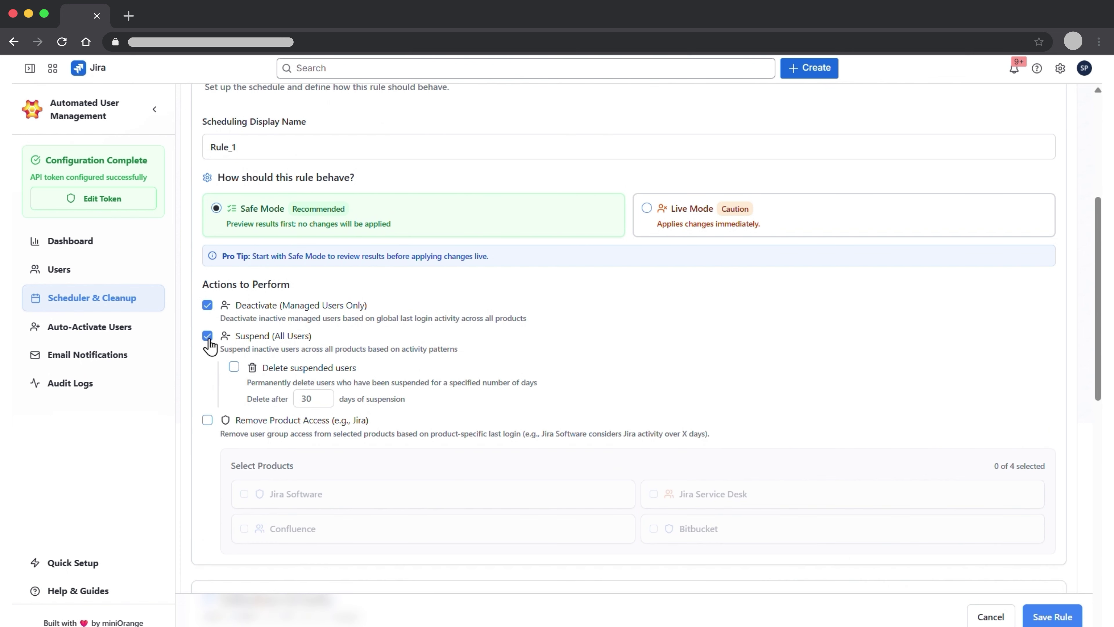
{"action": "left_click", "coordinate": [233, 368]}
{"action": "left_click", "coordinate": [310, 399]}
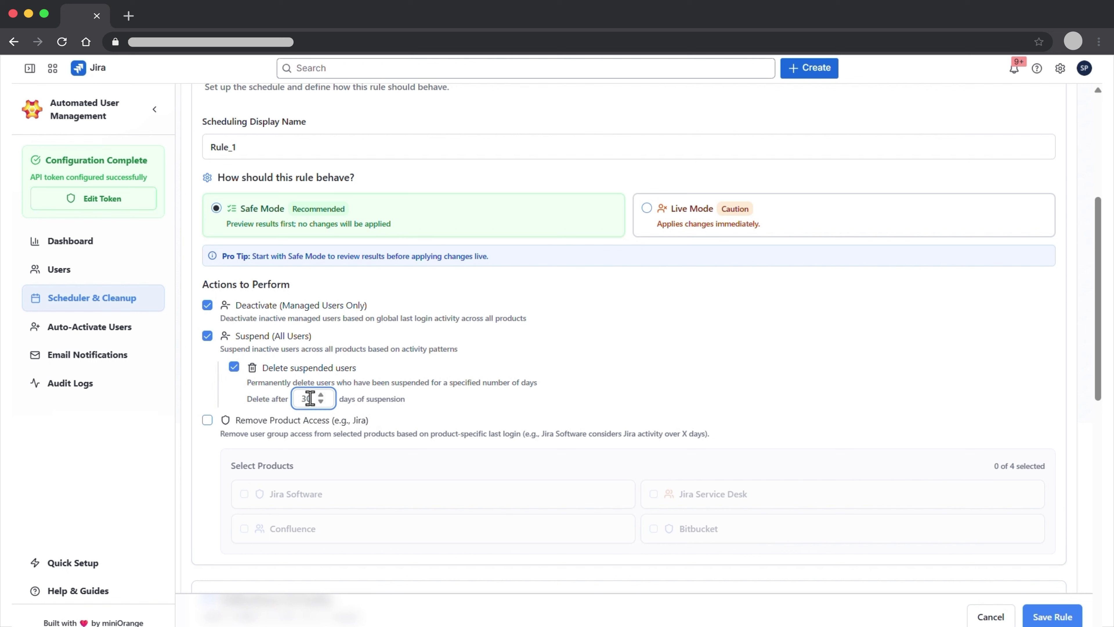
{"action": "key", "text": "BackSpace"}
{"action": "key", "text": "BackSpace"}
{"action": "type", "text": "15"}
Step: Enable Remove Product Access for Jira Software and choose adminonly as the licensed group for removal
{"action": "left_click", "coordinate": [208, 421]}
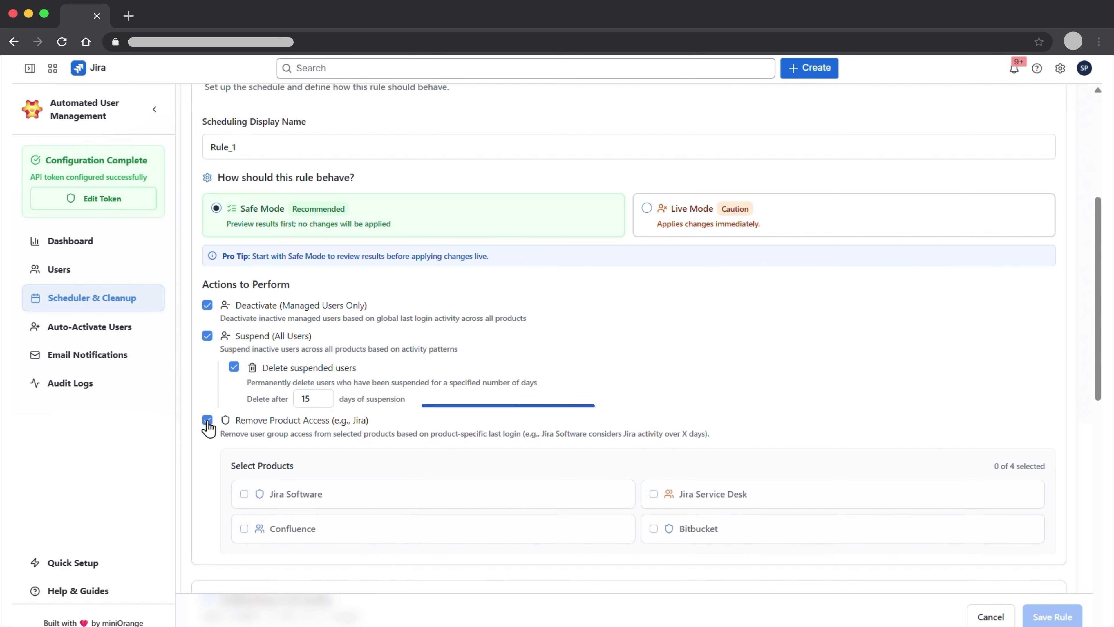
{"action": "scroll", "coordinate": [209, 427], "scroll_direction": "down", "scroll_amount": 2}
{"action": "scroll", "coordinate": [209, 428], "scroll_direction": "down", "scroll_amount": 2}
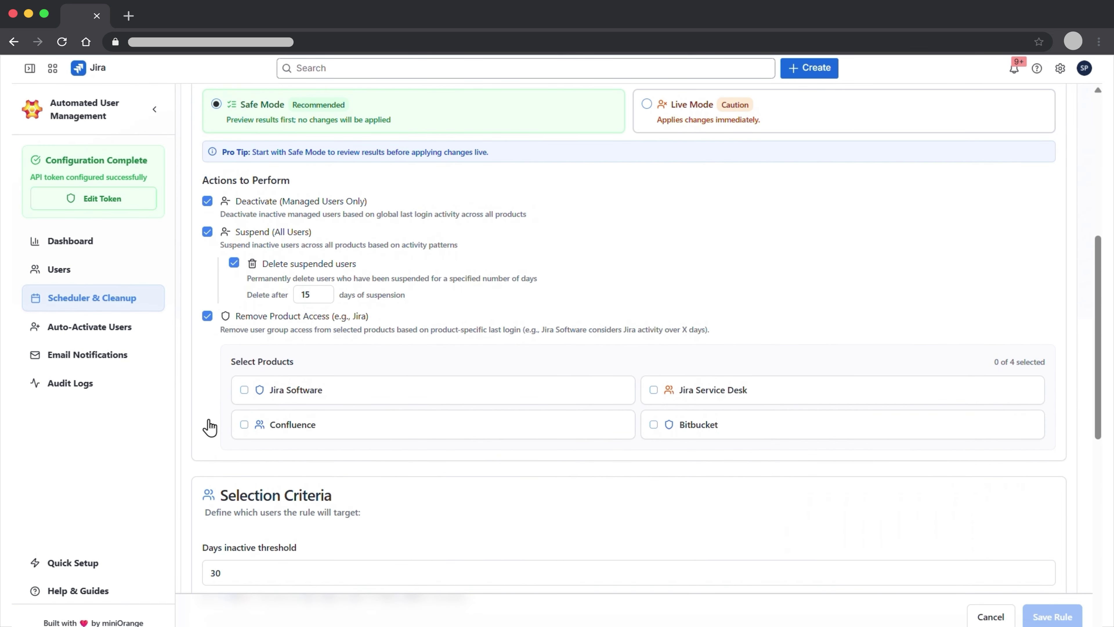
{"action": "left_click", "coordinate": [251, 391]}
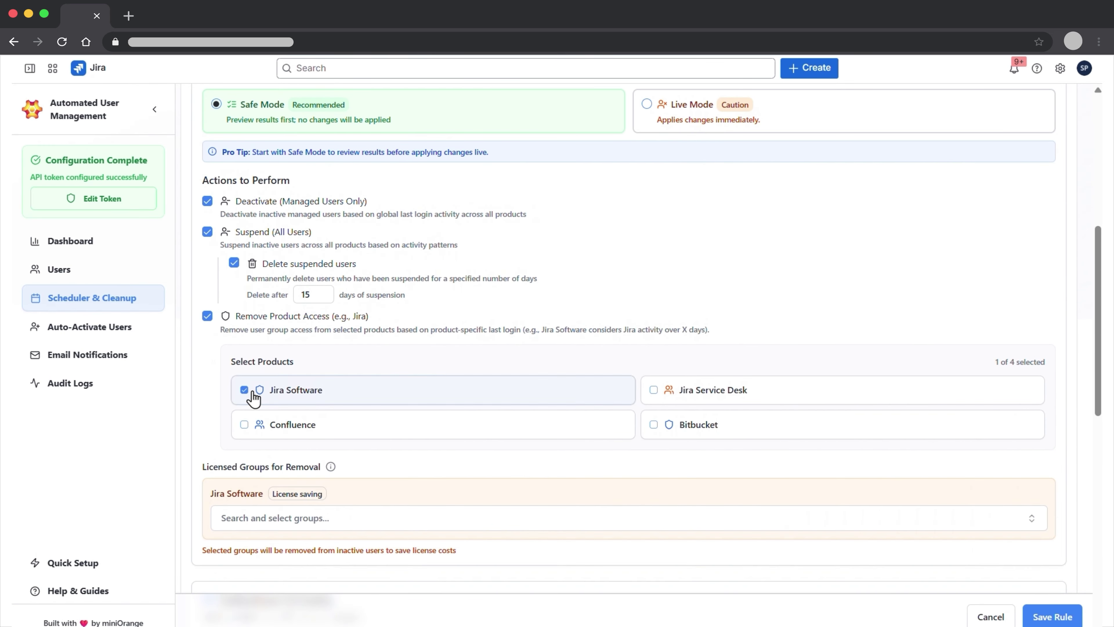
{"action": "scroll", "coordinate": [253, 395], "scroll_direction": "down", "scroll_amount": 4}
{"action": "left_click", "coordinate": [256, 433]}
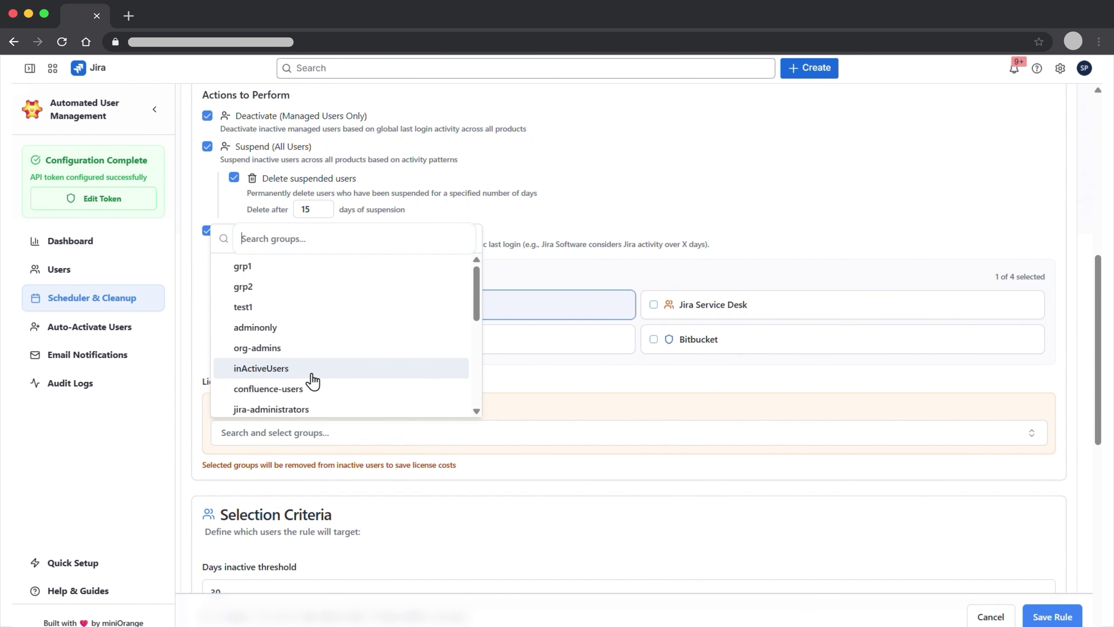
{"action": "left_click", "coordinate": [353, 328]}
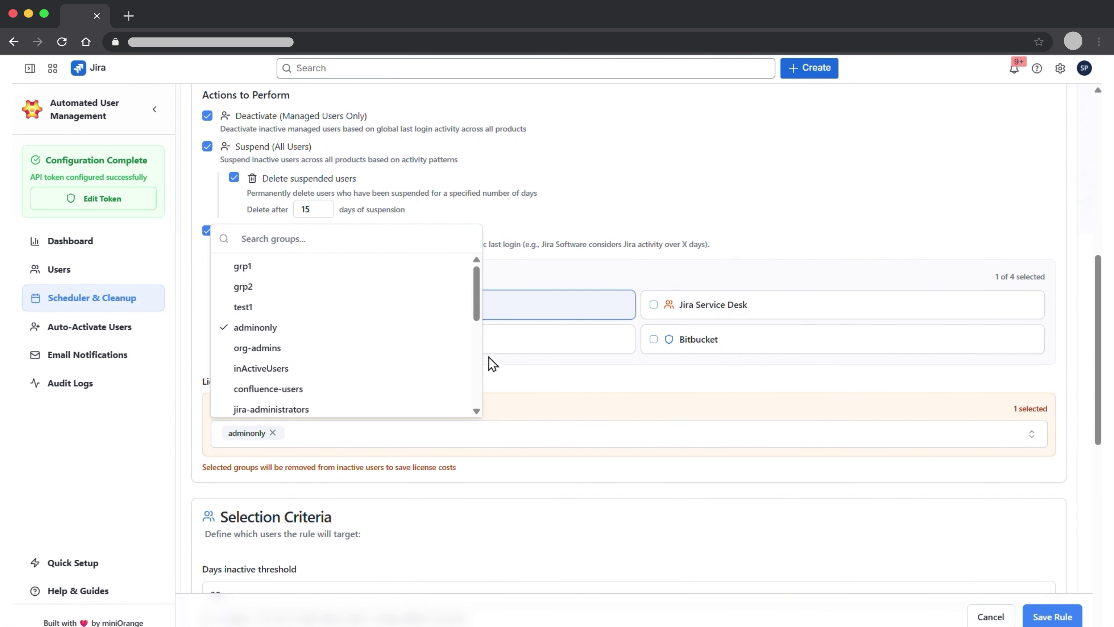
{"action": "left_click", "coordinate": [516, 371]}
Step: Set the days inactive threshold in the selection criteria to 15
{"action": "scroll", "coordinate": [517, 371], "scroll_direction": "down", "scroll_amount": 3}
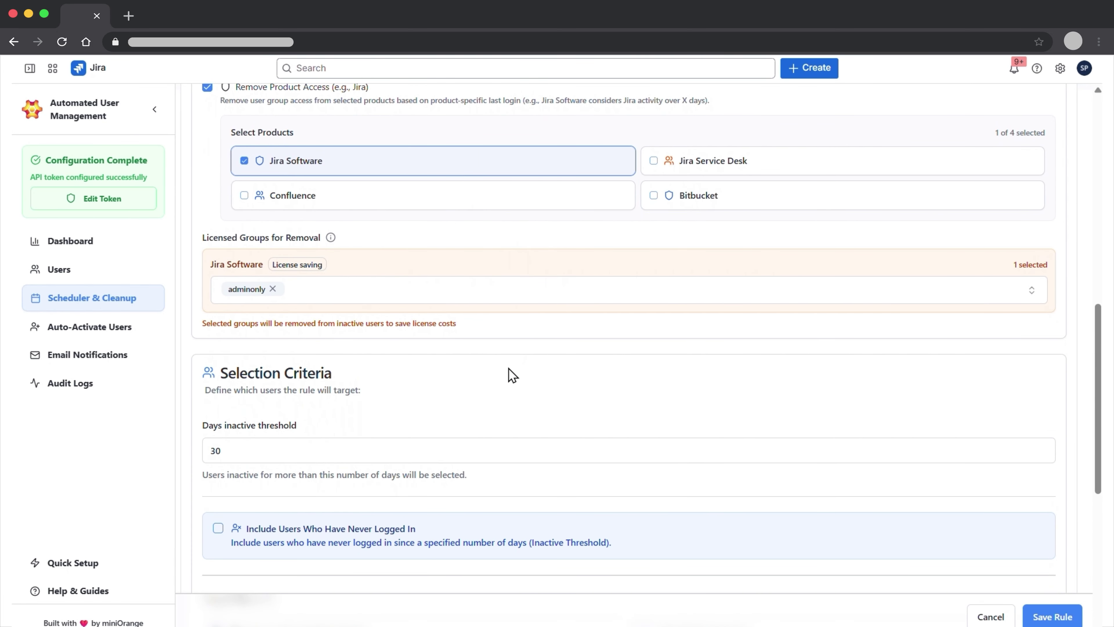
{"action": "left_click", "coordinate": [278, 455]}
{"action": "key", "text": "BackSpace"}
{"action": "key", "text": "BackSpace"}
{"action": "type", "text": "11"}
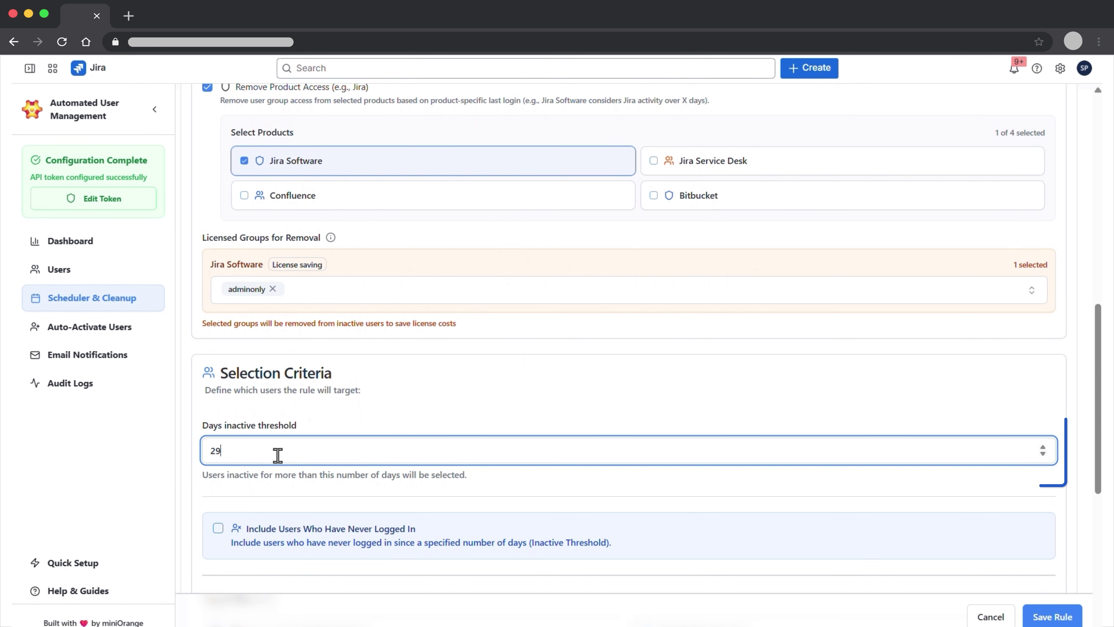
{"action": "key", "text": "Up"}
{"action": "key", "text": "Up"}
{"action": "key", "text": "Up"}
{"action": "key", "text": "Up"}
{"action": "left_click", "coordinate": [397, 421]}
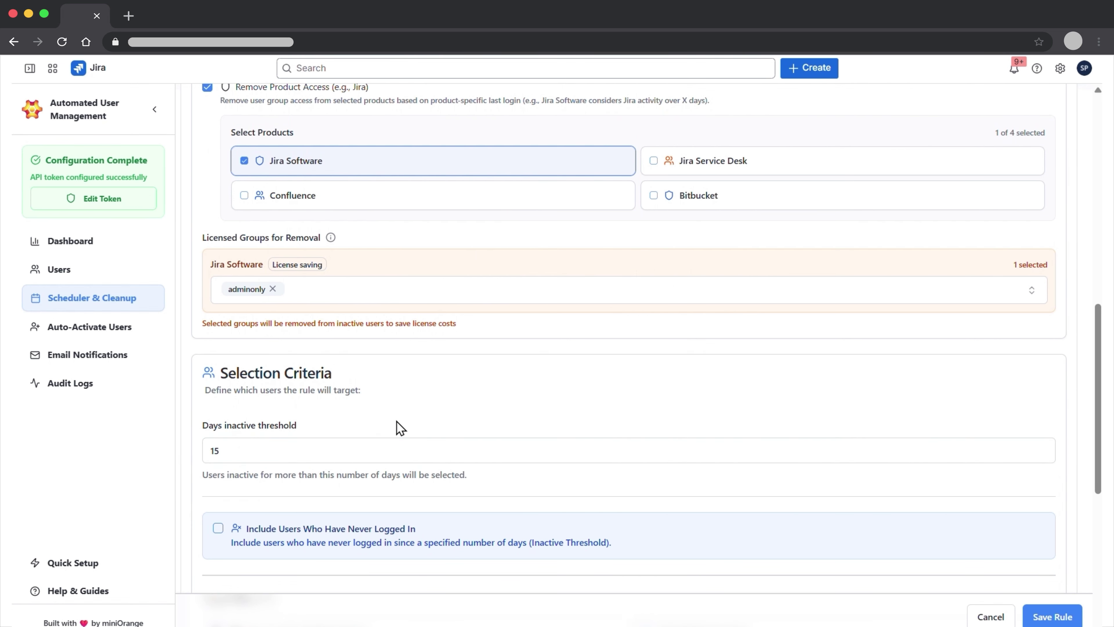
Step: Include users who have never logged in in the rule's selection criteria
{"action": "scroll", "coordinate": [397, 421], "scroll_direction": "down", "scroll_amount": 2}
{"action": "scroll", "coordinate": [397, 421], "scroll_direction": "down", "scroll_amount": 1}
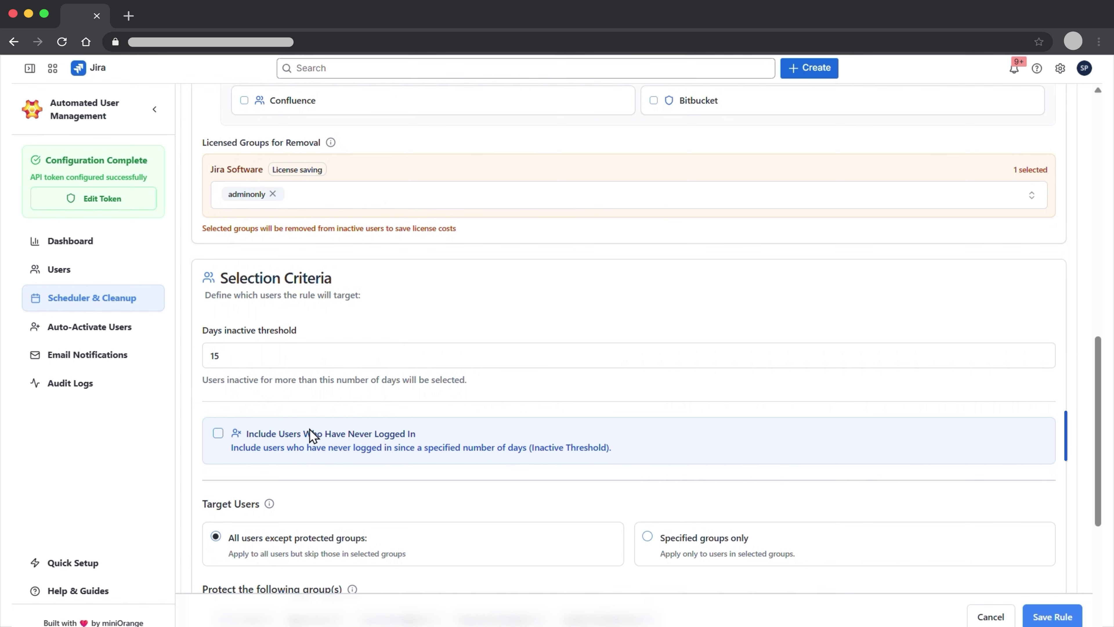
{"action": "left_click", "coordinate": [218, 433]}
Step: Switch the target users to specified groups only and back to all users except protected groups
{"action": "scroll", "coordinate": [221, 439], "scroll_direction": "down", "scroll_amount": 4}
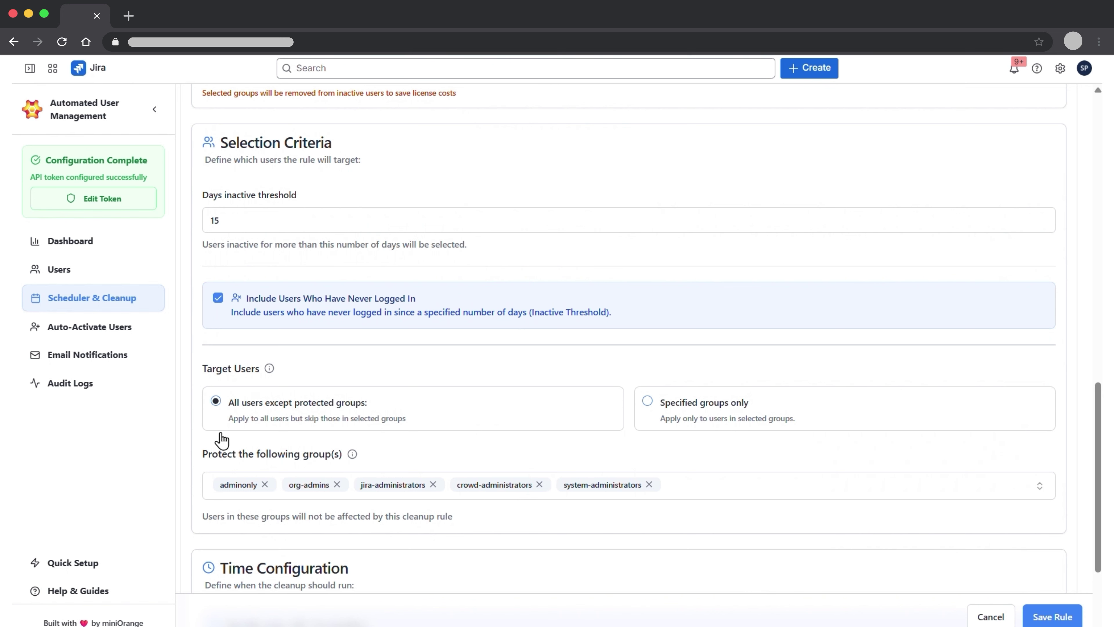
{"action": "left_click", "coordinate": [669, 408]}
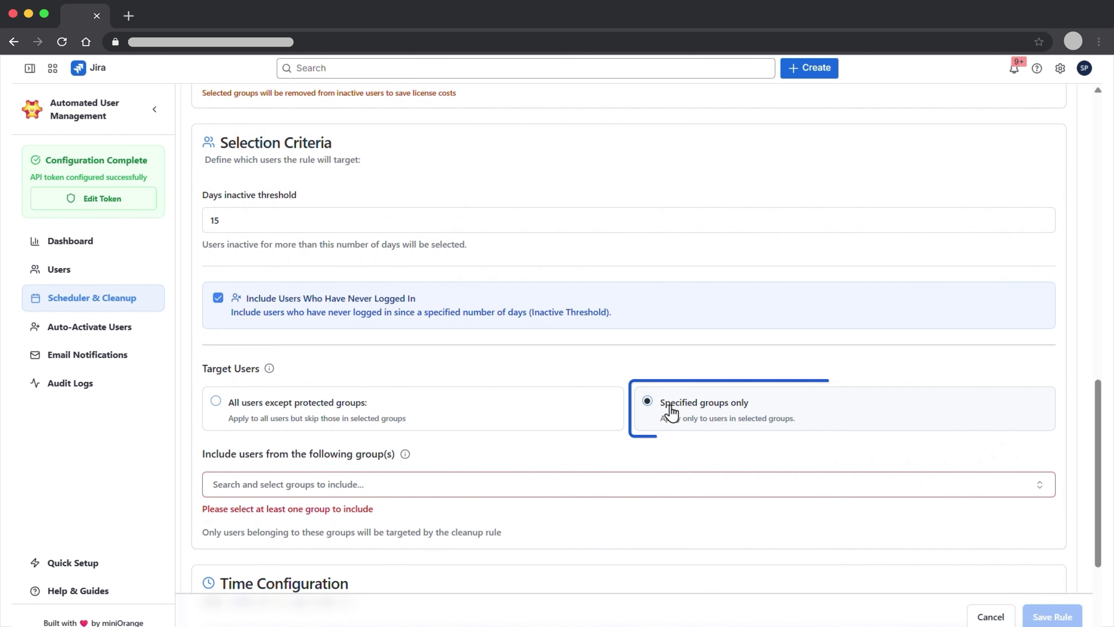
{"action": "left_click", "coordinate": [384, 412]}
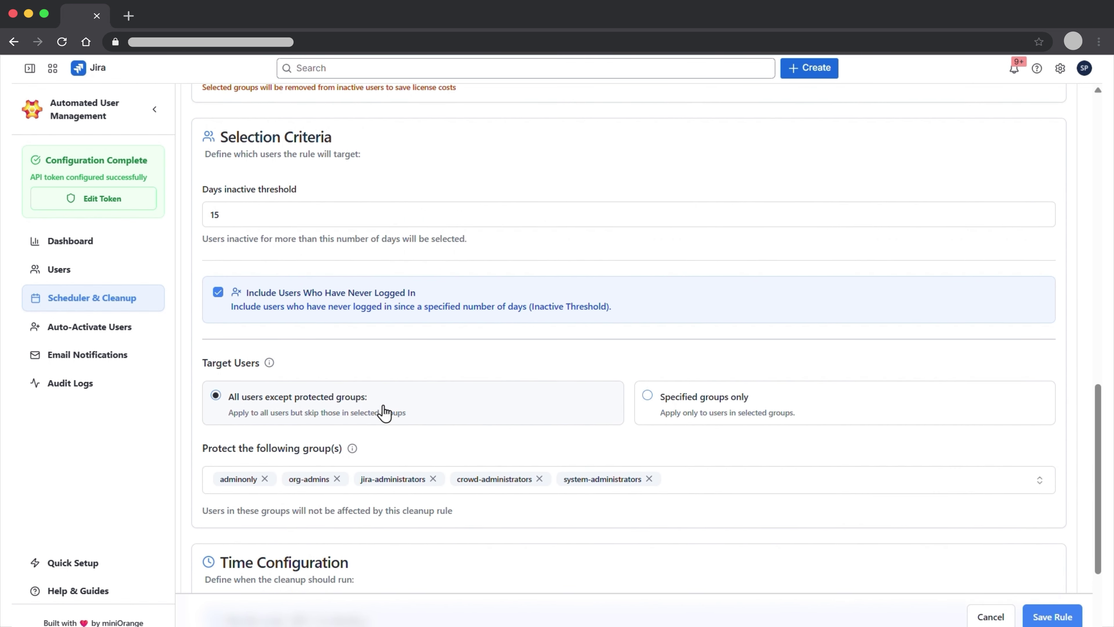
Step: Remove crowd-administrators and system-administrators from the protected groups
{"action": "scroll", "coordinate": [407, 417], "scroll_direction": "down", "scroll_amount": 1}
{"action": "left_click", "coordinate": [539, 446]}
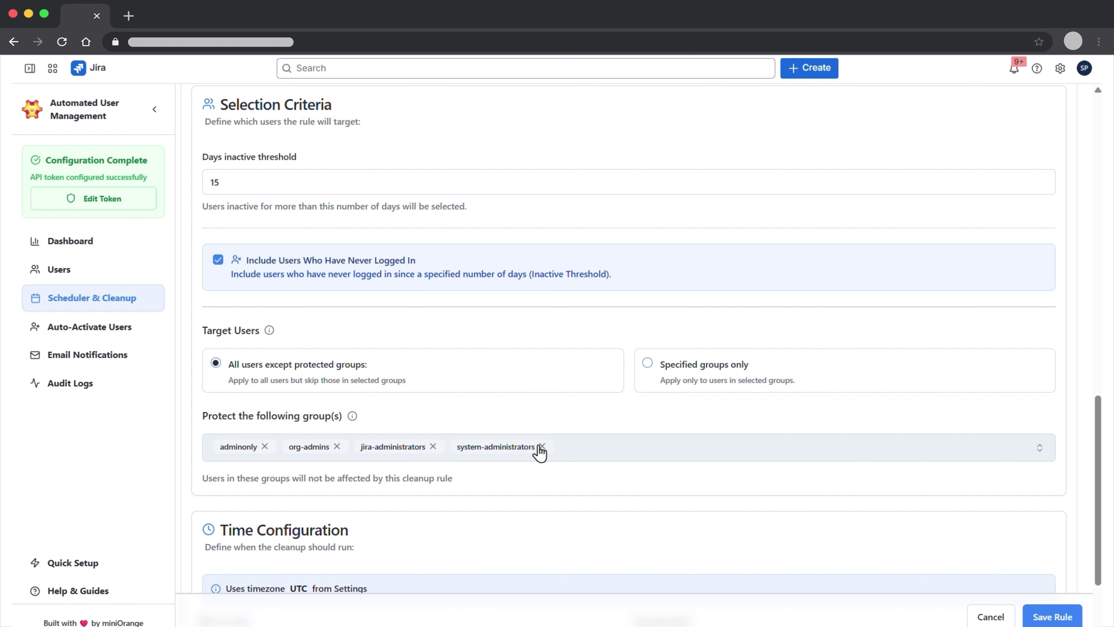
{"action": "left_click", "coordinate": [541, 446]}
Step: Schedule the cleanup weekly at 12:00 - 13:00 and save the rule
{"action": "scroll", "coordinate": [480, 547], "scroll_direction": "down", "scroll_amount": 3}
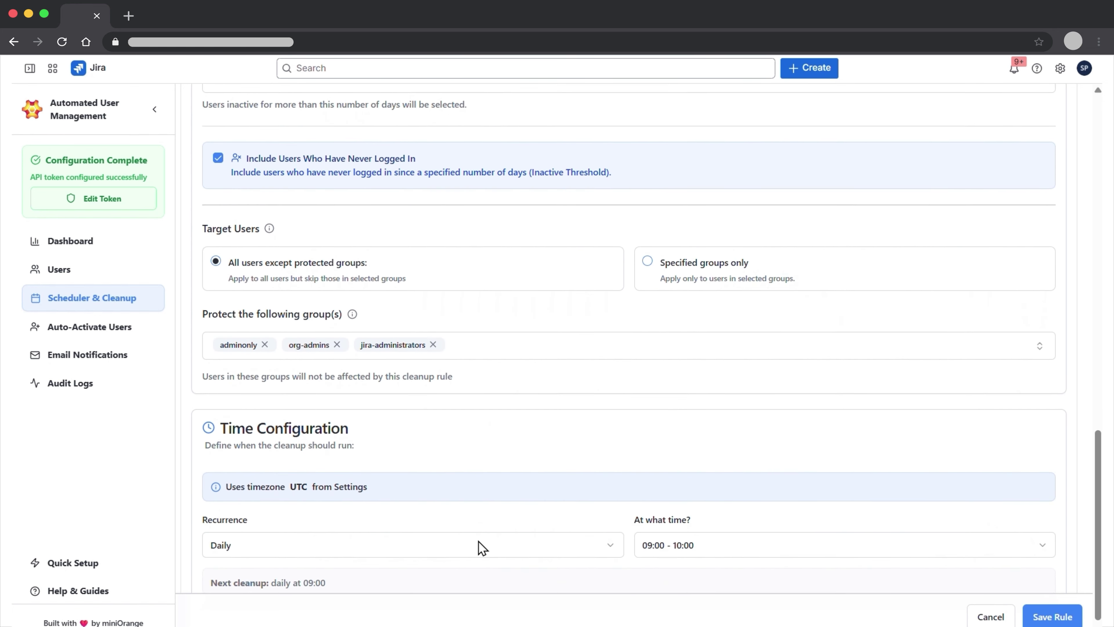
{"action": "scroll", "coordinate": [480, 548], "scroll_direction": "down", "scroll_amount": 1}
{"action": "left_click", "coordinate": [401, 527]}
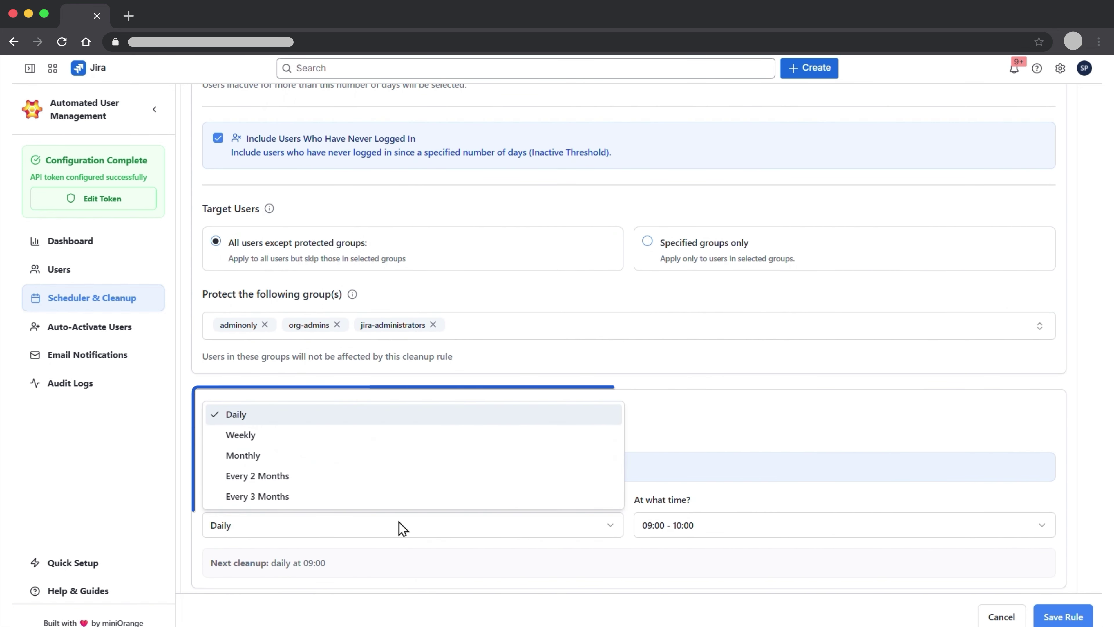
{"action": "left_click", "coordinate": [259, 436]}
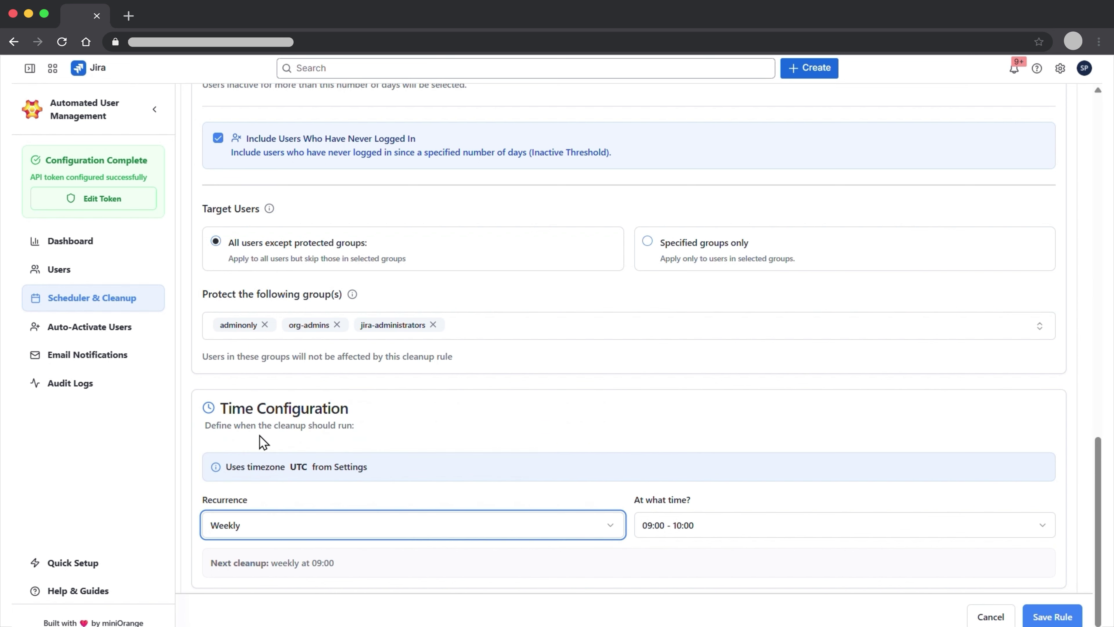
{"action": "left_click", "coordinate": [685, 530]}
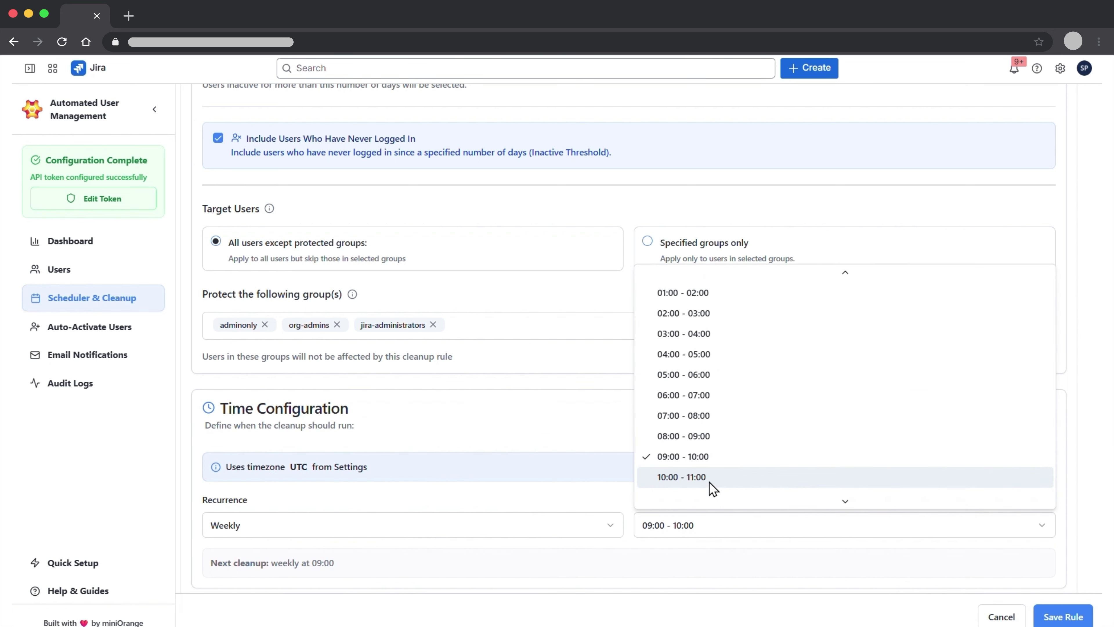
{"action": "scroll", "coordinate": [721, 463], "scroll_direction": "down", "scroll_amount": 1}
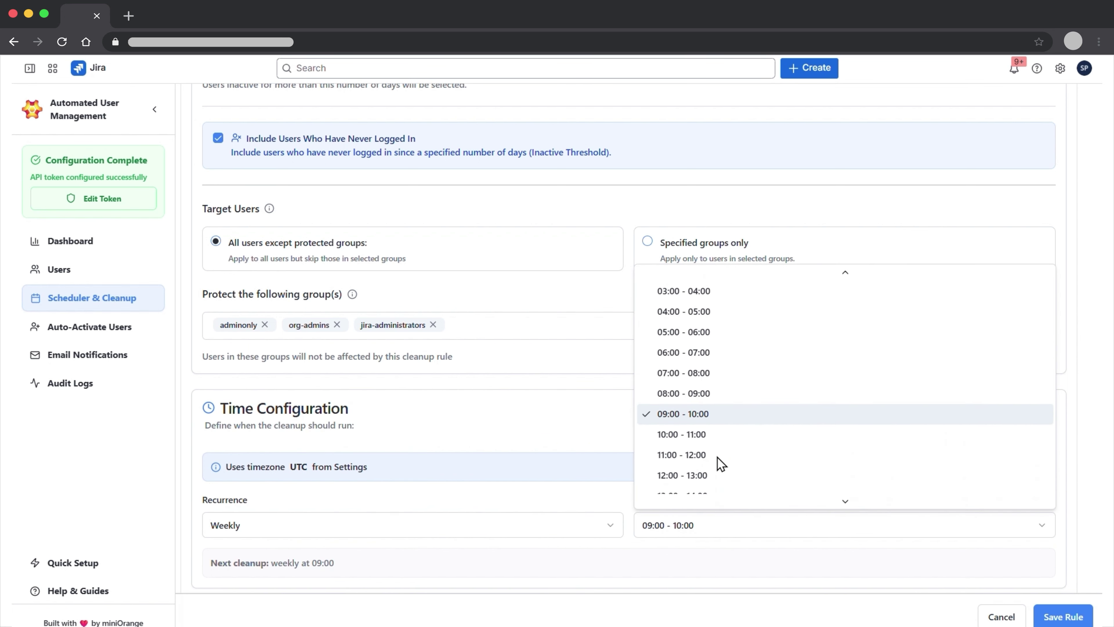
{"action": "left_click", "coordinate": [678, 474]}
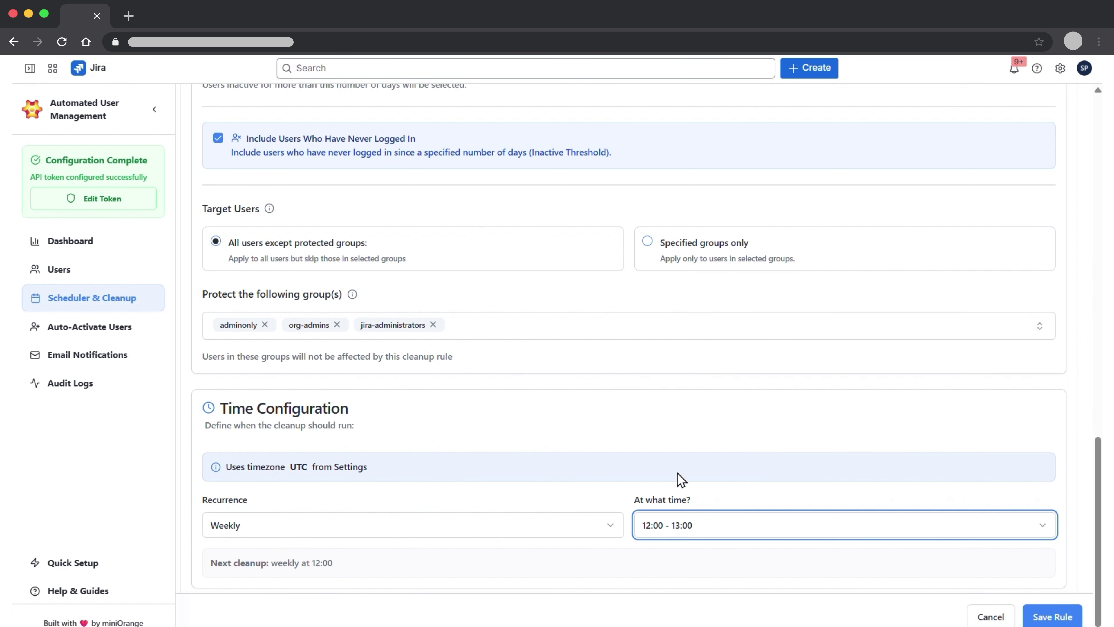
{"action": "left_click", "coordinate": [1036, 616]}
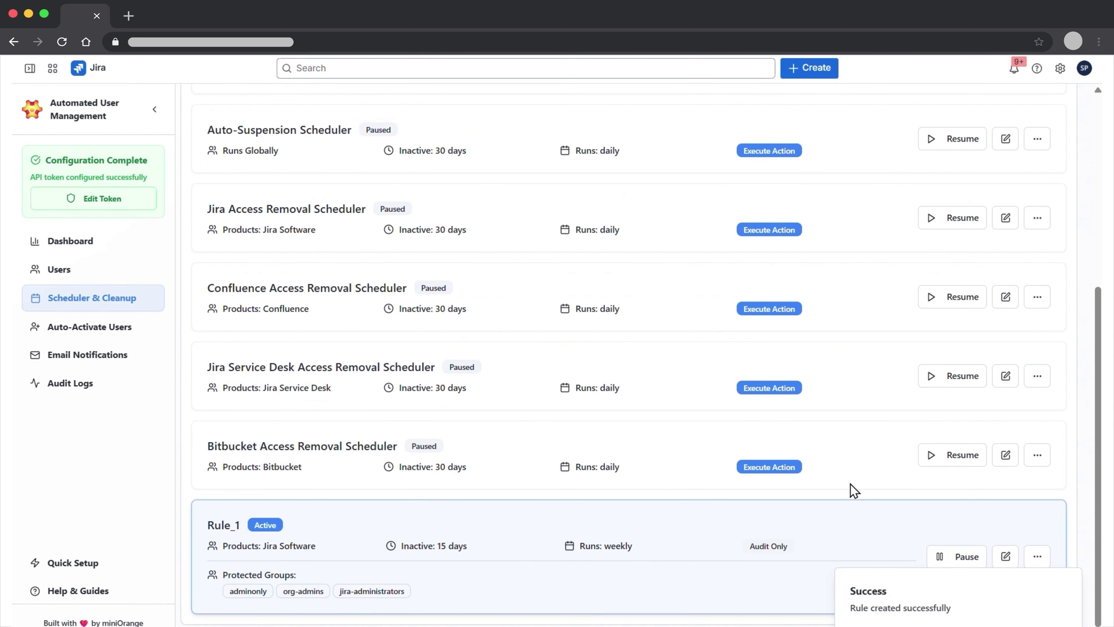
Step: Pause Rule_1 and resume it, dismissing the notifications
{"action": "left_click", "coordinate": [952, 556]}
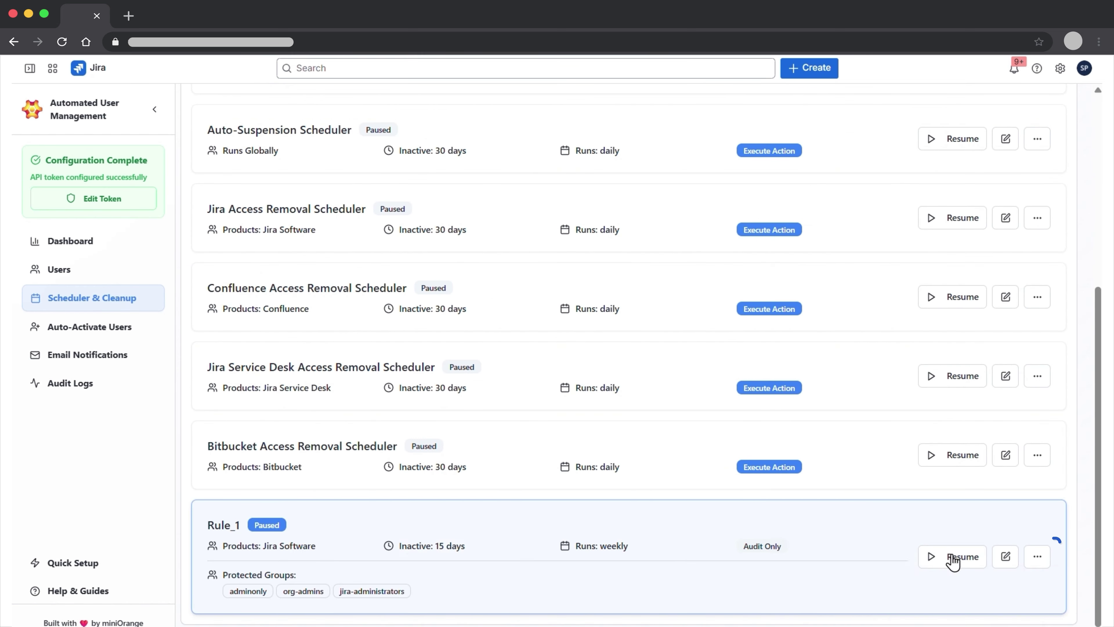
{"action": "left_click", "coordinate": [1070, 578]}
{"action": "left_click", "coordinate": [969, 564]}
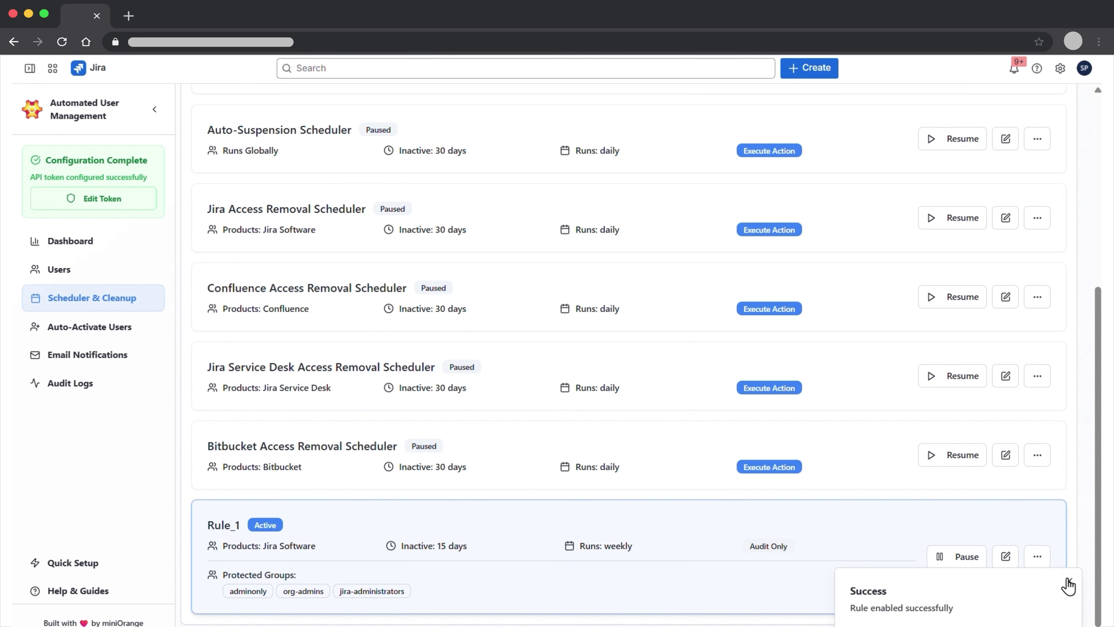
{"action": "left_click", "coordinate": [1070, 586]}
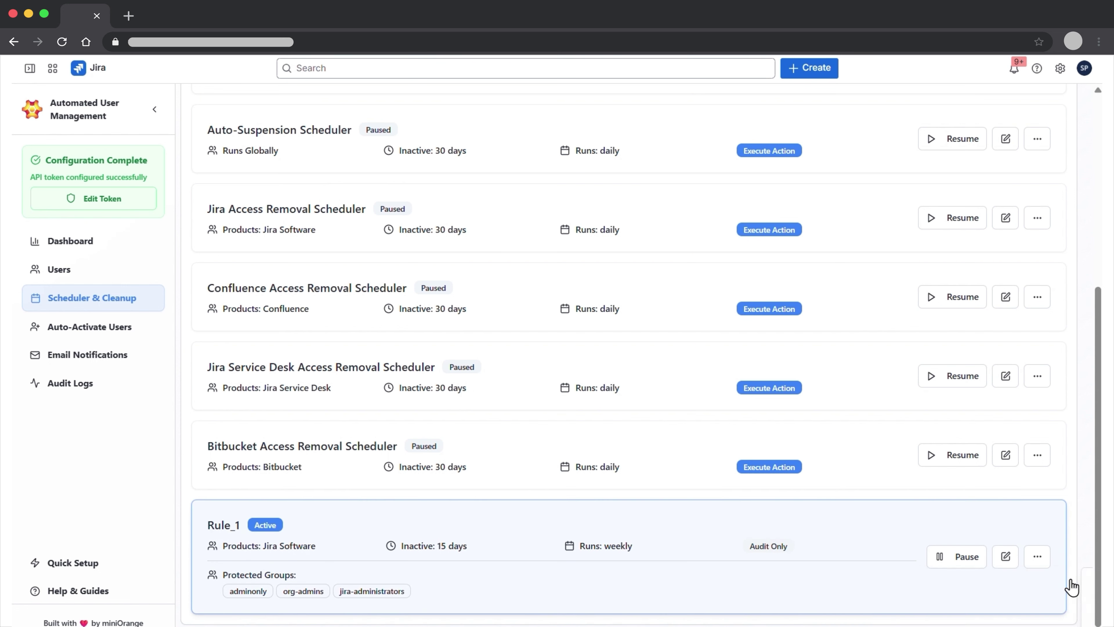
Step: Run the cleanup rule Rule_1 immediately
{"action": "left_click", "coordinate": [1039, 563]}
{"action": "left_click", "coordinate": [1013, 584]}
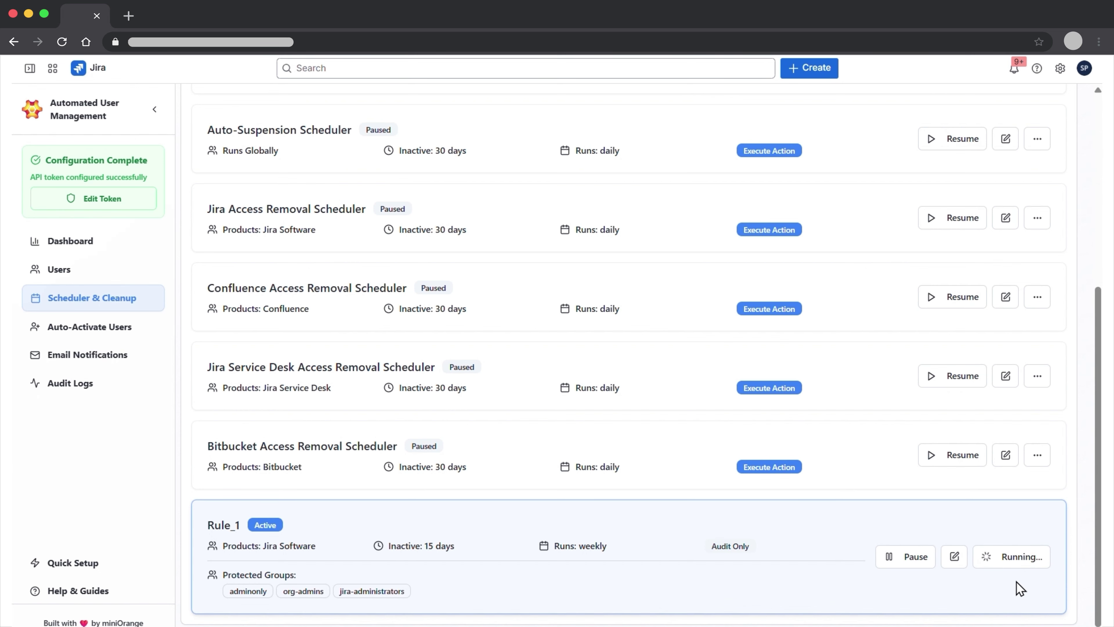
{"action": "scroll", "coordinate": [1016, 482], "scroll_direction": "down", "scroll_amount": 8}
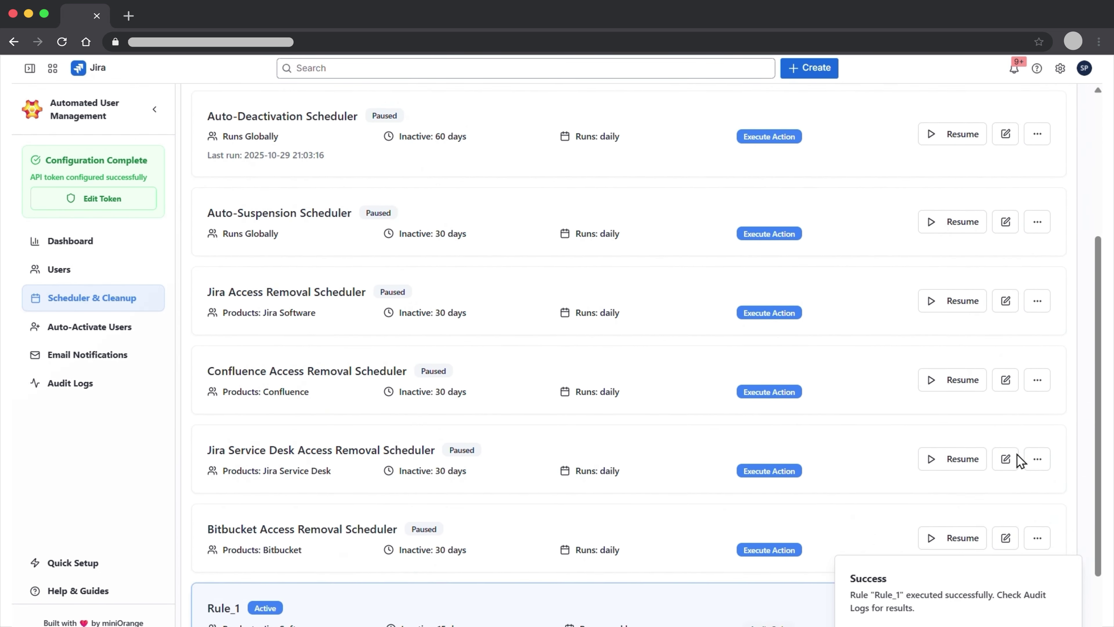
Step: Delete the cleanup rule Rule_1 and confirm its permanent removal
{"action": "scroll", "coordinate": [1017, 454], "scroll_direction": "down", "scroll_amount": 2}
{"action": "left_click", "coordinate": [1036, 556]}
{"action": "left_click", "coordinate": [1009, 611]}
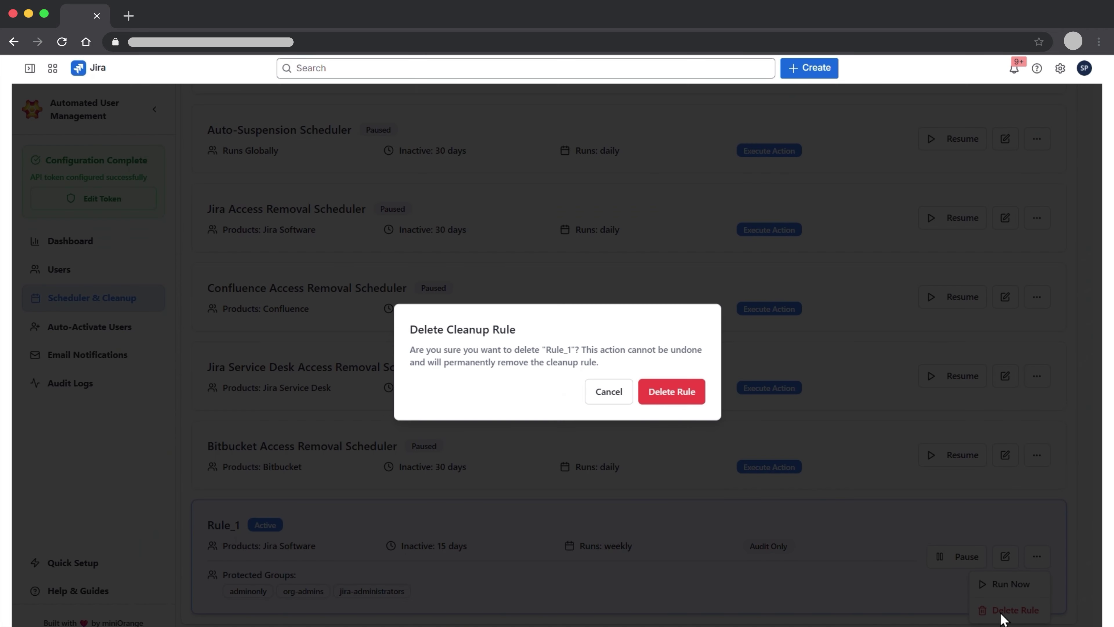
{"action": "left_click", "coordinate": [659, 388]}
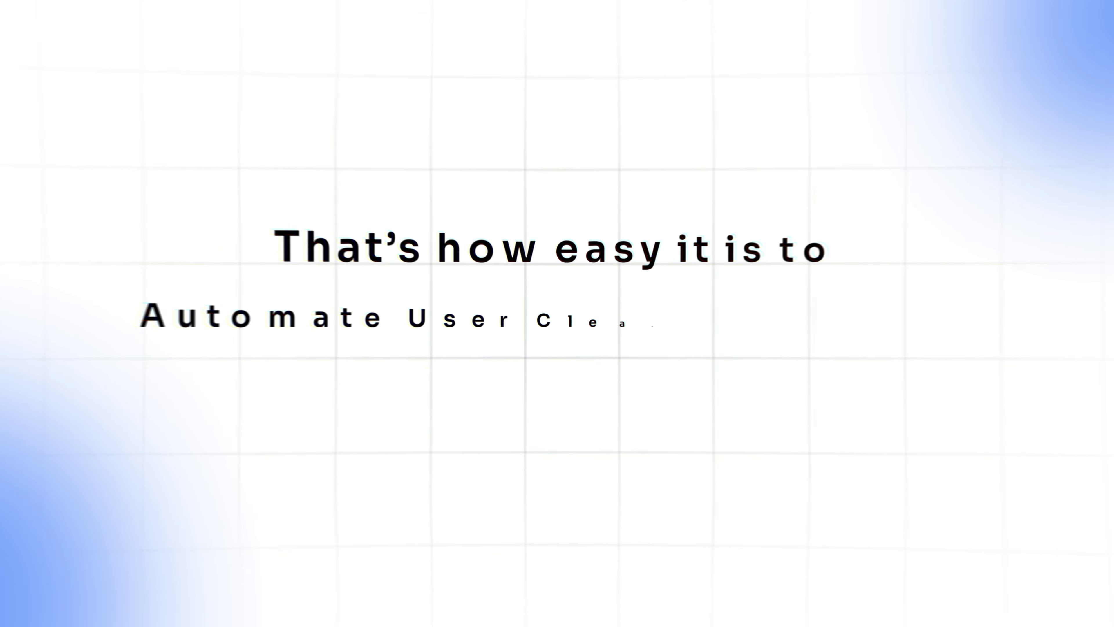